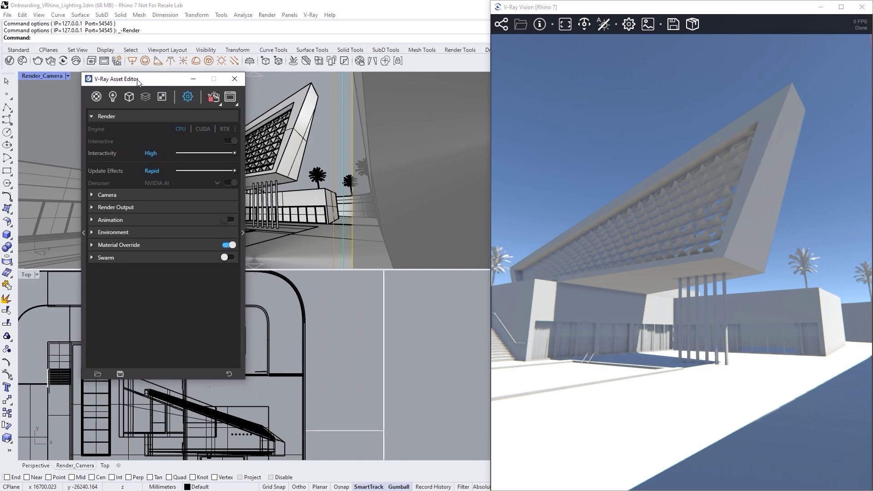
Step: Open the settings of the Rhino Document Sun light and enable its custom orientation
{"action": "left_click", "coordinate": [113, 97]}
{"action": "left_click", "coordinate": [141, 137]}
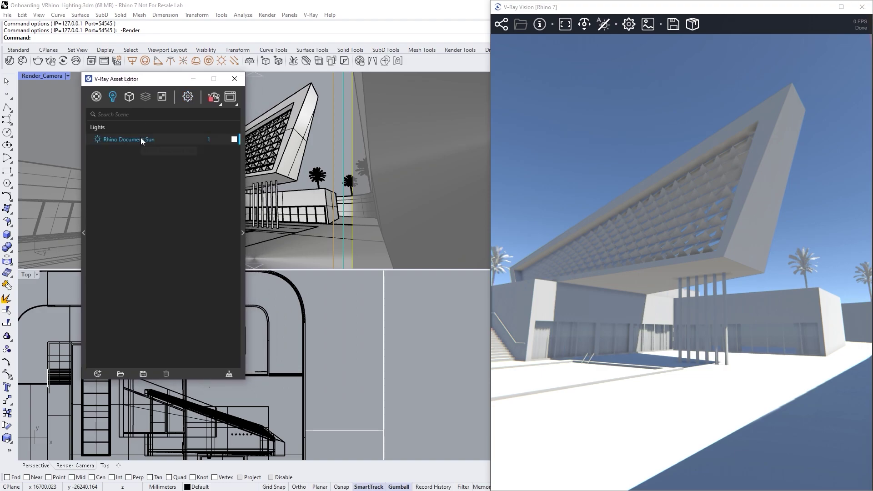
{"action": "left_click", "coordinate": [241, 163]}
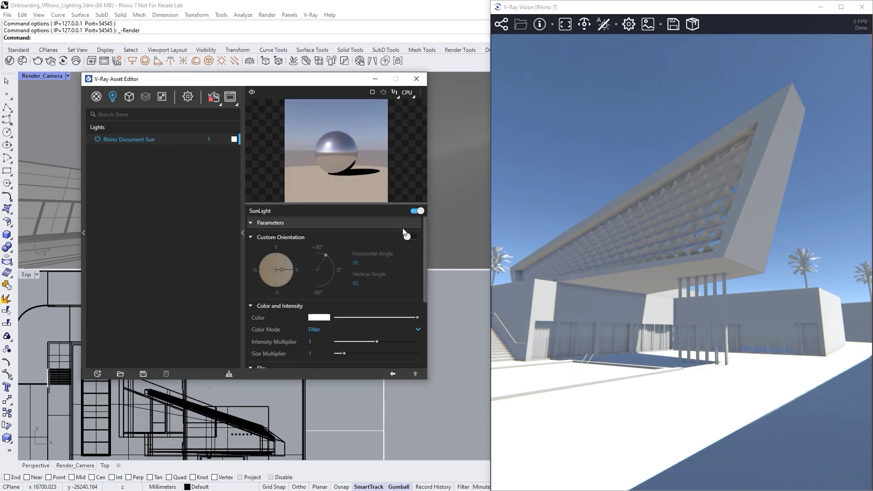
{"action": "left_click", "coordinate": [410, 236]}
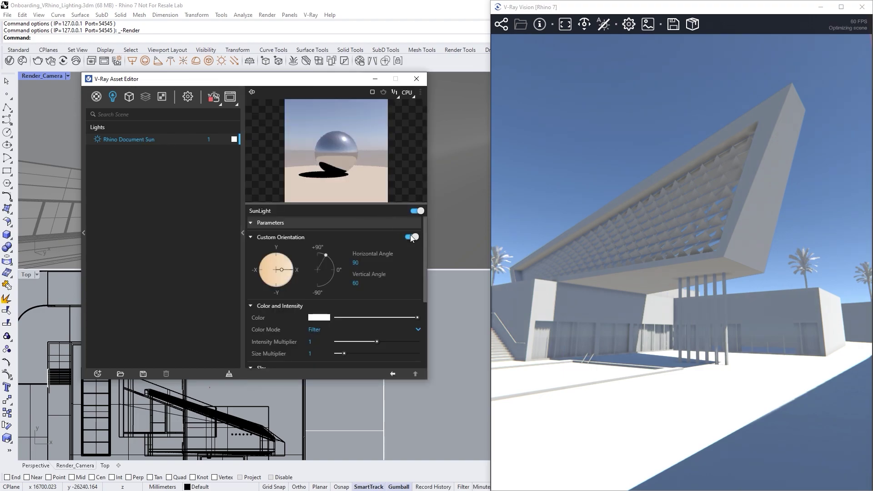
Step: Set the sun's horizontal angle to 218.6 and its vertical angle to 51.2, and collapse the light's settings
{"action": "left_click", "coordinate": [265, 264]}
{"action": "left_click", "coordinate": [269, 280]}
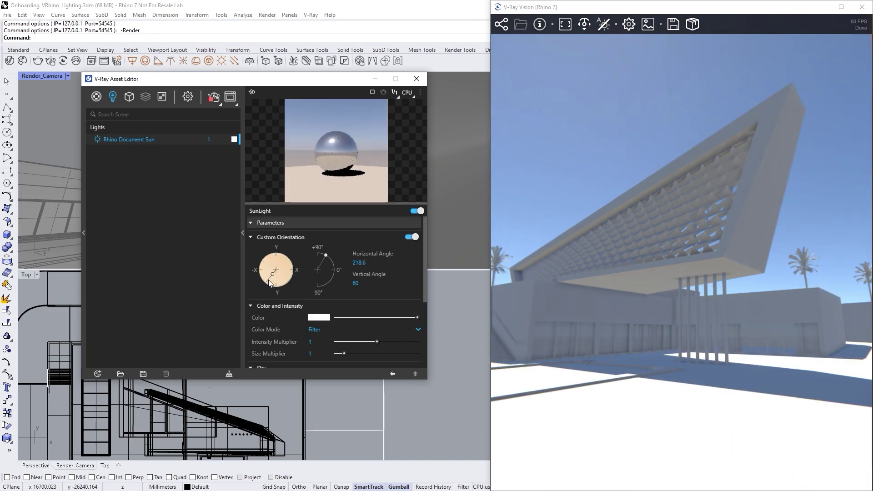
{"action": "left_click_drag", "start_coordinate": [332, 263], "coordinate": [333, 266]}
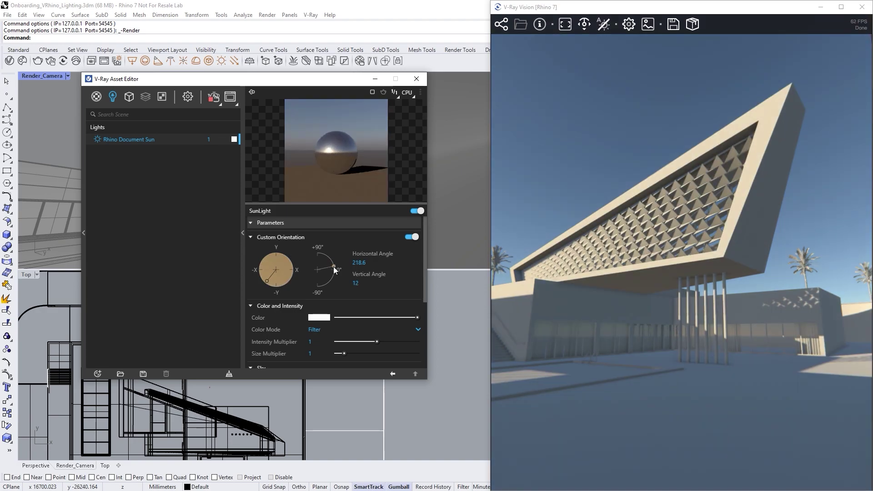
{"action": "left_click", "coordinate": [328, 256]}
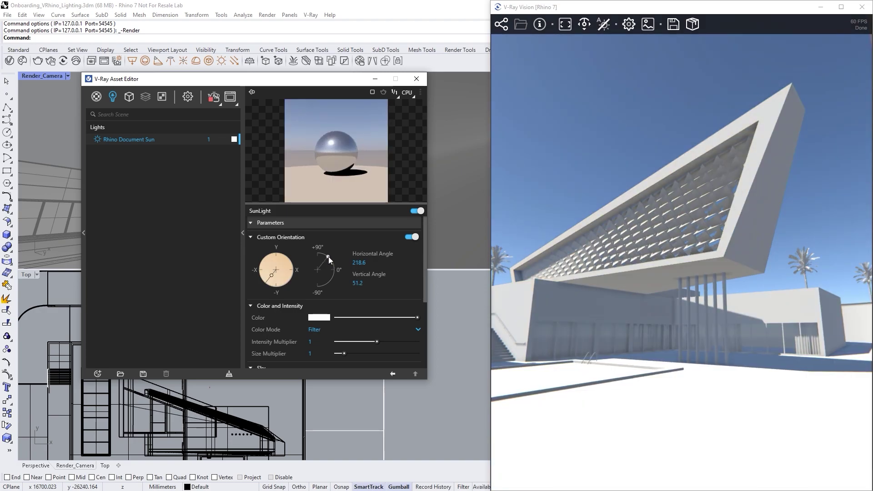
{"action": "left_click", "coordinate": [243, 232]}
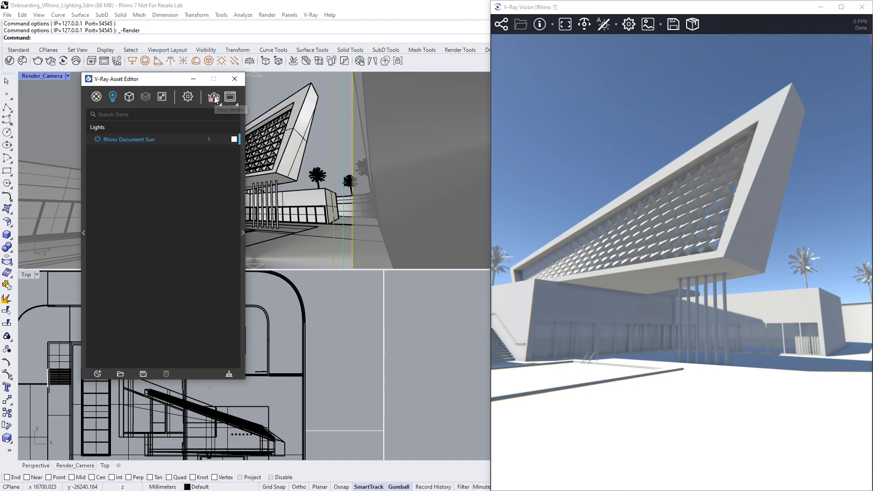
Step: Generate Sun & Sky lighting variants in V-Ray Light Gen with 6 altitude variations and 11 azimuth variations
{"action": "left_click", "coordinate": [117, 61]}
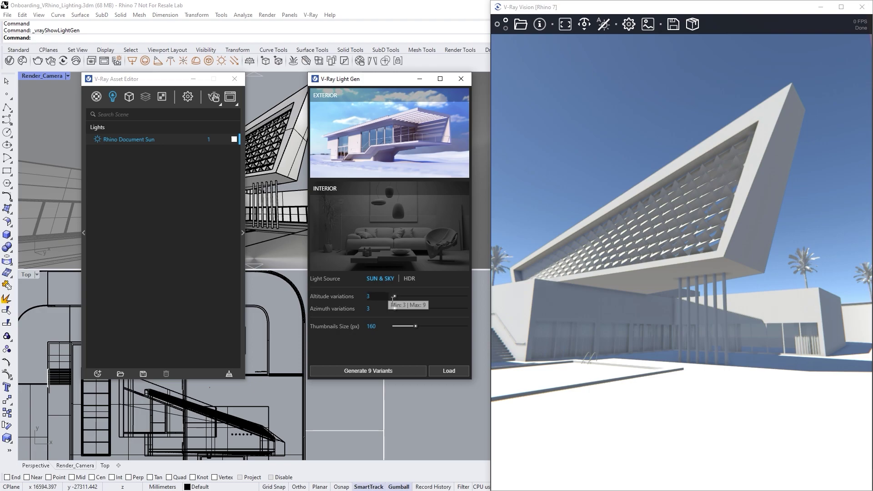
{"action": "left_click_drag", "start_coordinate": [399, 296], "coordinate": [435, 310]}
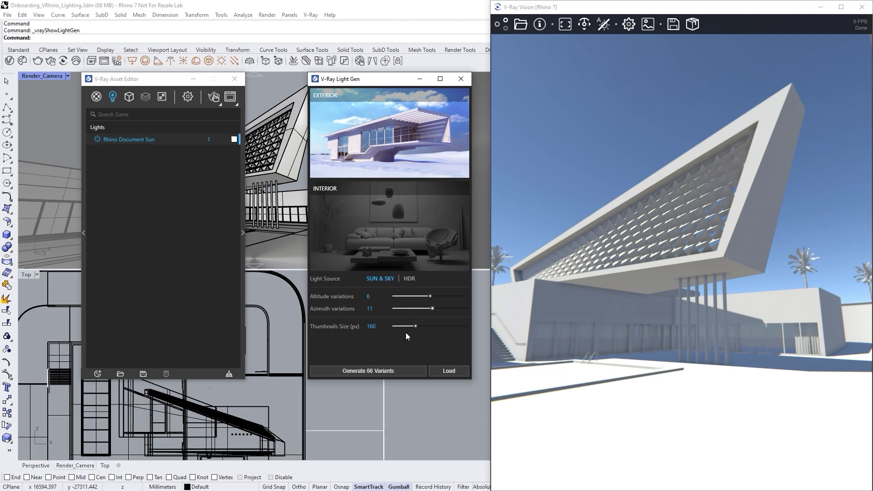
{"action": "left_click", "coordinate": [374, 368]}
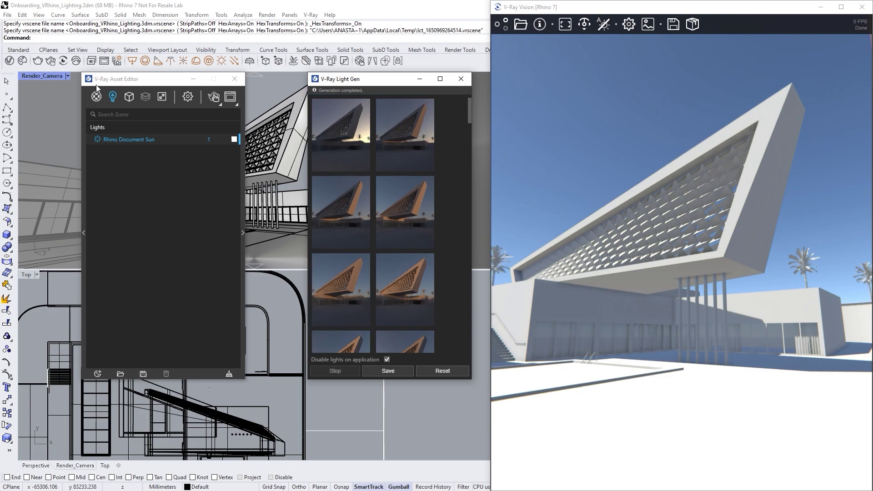
Step: Start the live V-Ray Vision view and try several generated sun variants, finishing on a bright daylight one with a sunlit facade
{"action": "left_click", "coordinate": [63, 61]}
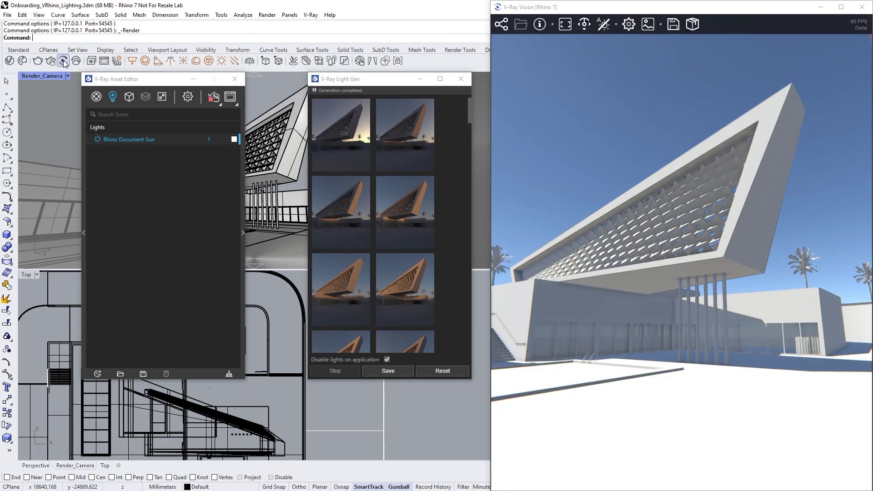
{"action": "left_click_drag", "start_coordinate": [469, 99], "coordinate": [471, 244]}
{"action": "left_click", "coordinate": [431, 167]}
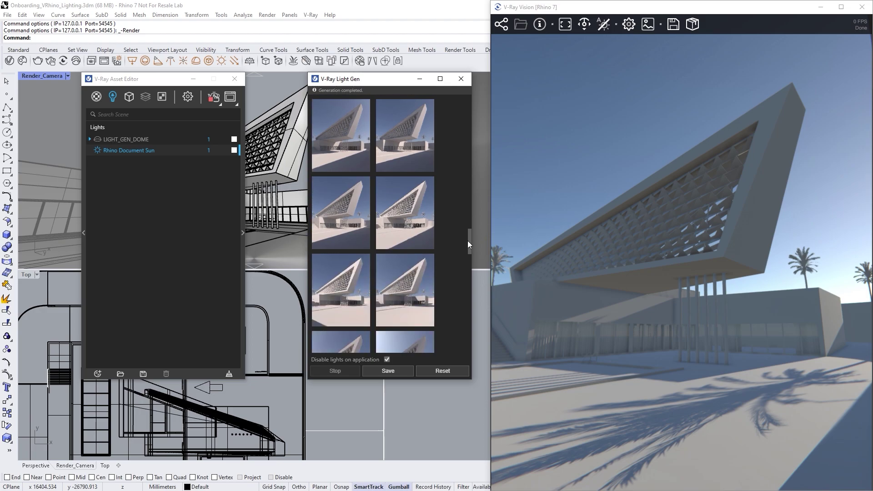
{"action": "left_click", "coordinate": [421, 220]}
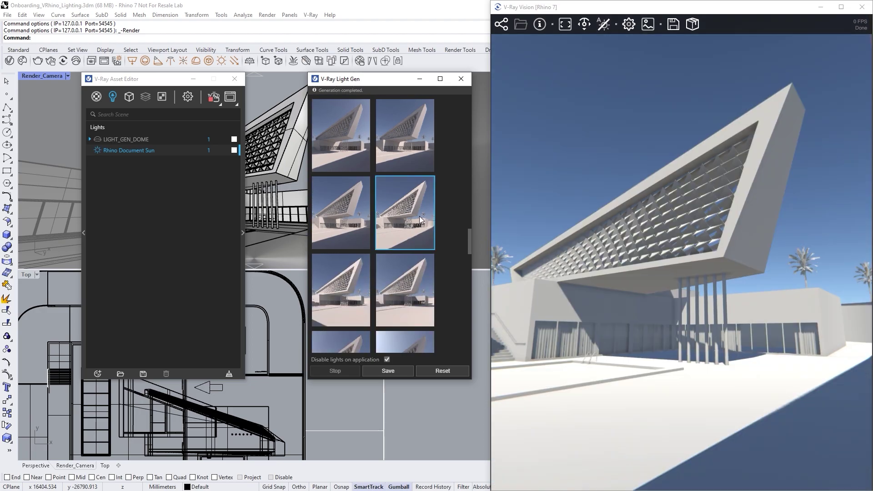
{"action": "left_click_drag", "start_coordinate": [470, 243], "coordinate": [470, 285]}
{"action": "left_click", "coordinate": [416, 251]}
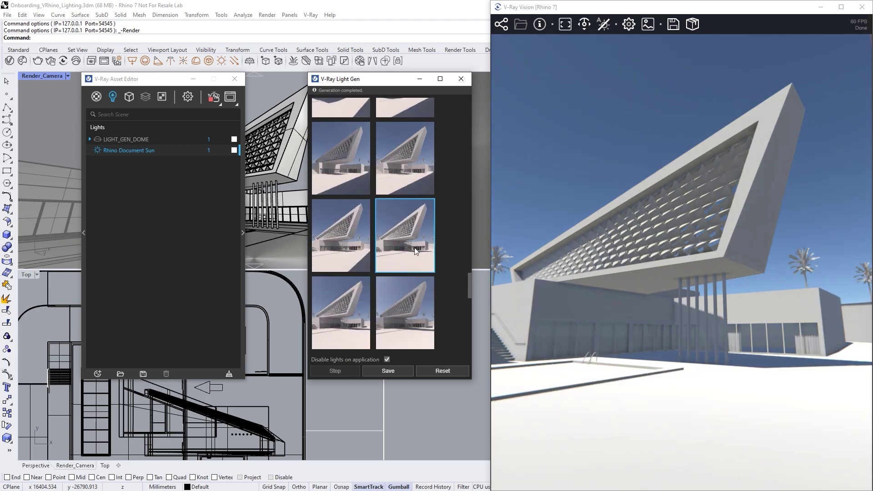
Step: Save the generated lighting scenarios as a lightset file named Sun_and_Sky
{"action": "left_click", "coordinate": [388, 371]}
{"action": "type", "text": "Sun"}
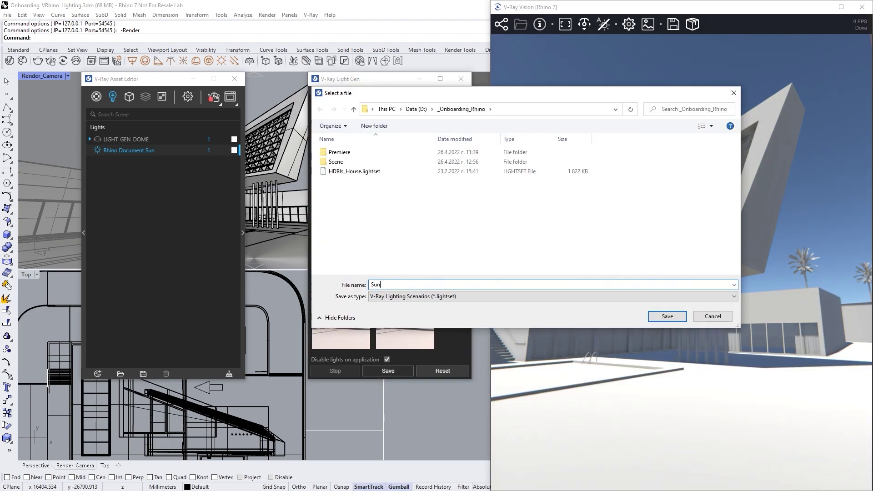
{"action": "type", "text": "_and_Sky"}
{"action": "key", "text": "Return"}
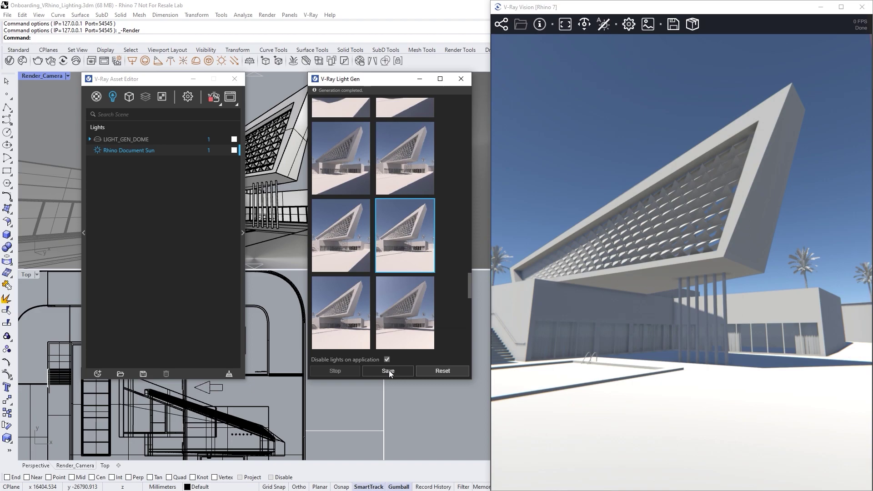
Step: Reset Light Gen and switch its light source to HDR with 29 unique styles and 15 variations
{"action": "left_click", "coordinate": [440, 372]}
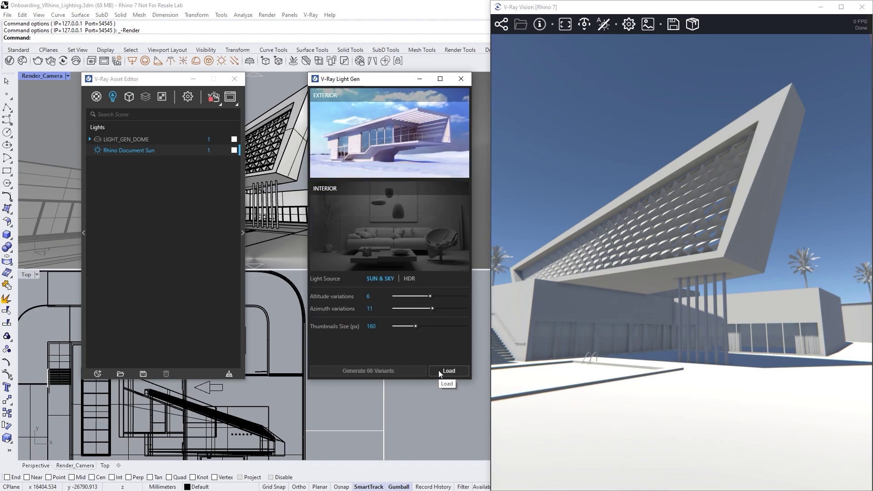
{"action": "left_click", "coordinate": [411, 281]}
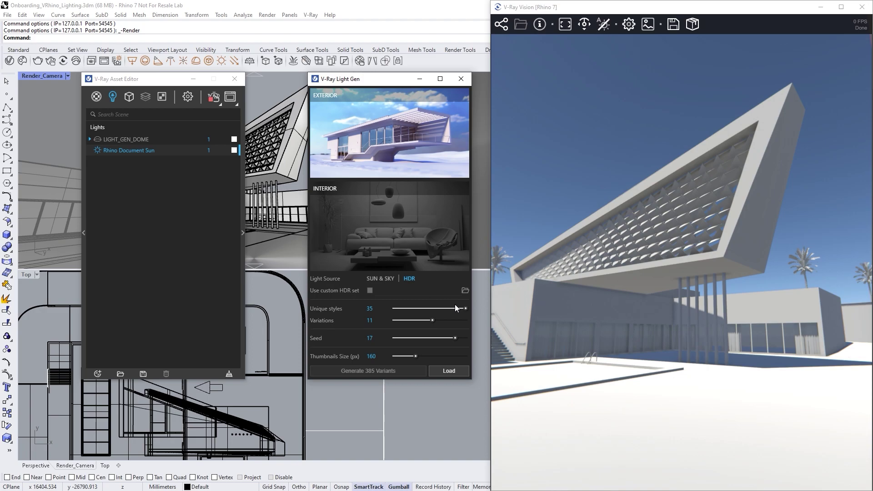
{"action": "left_click_drag", "start_coordinate": [466, 311], "coordinate": [450, 322]}
Step: Load the HDRIs_House.lightset scenarios and apply the second thumbnail, a cloudy blue daytime sky
{"action": "left_click", "coordinate": [452, 372]}
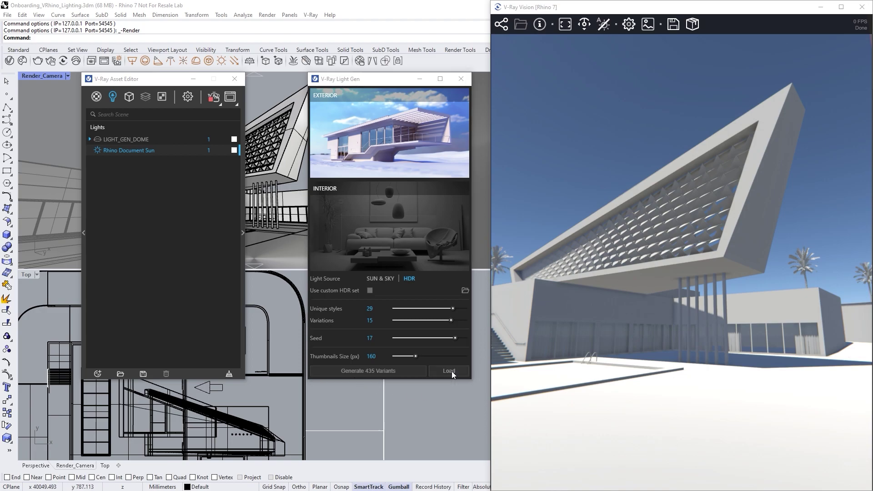
{"action": "double_click", "coordinate": [355, 172]}
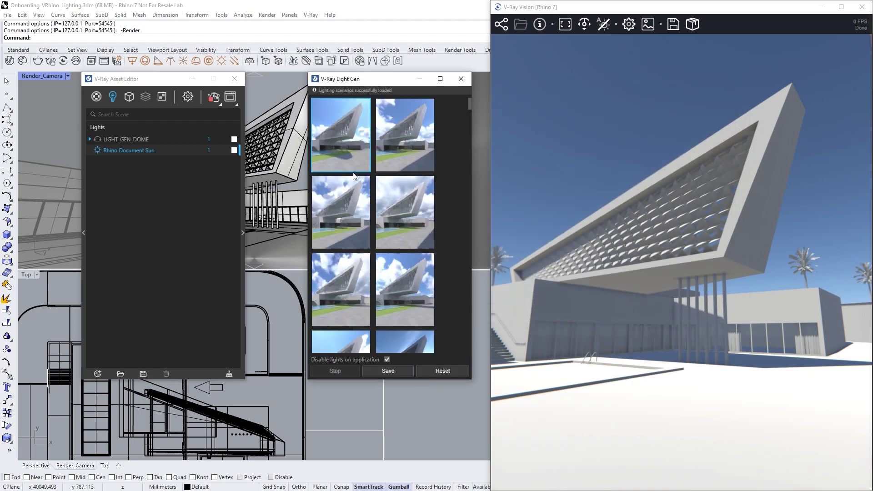
{"action": "left_click", "coordinate": [402, 146]}
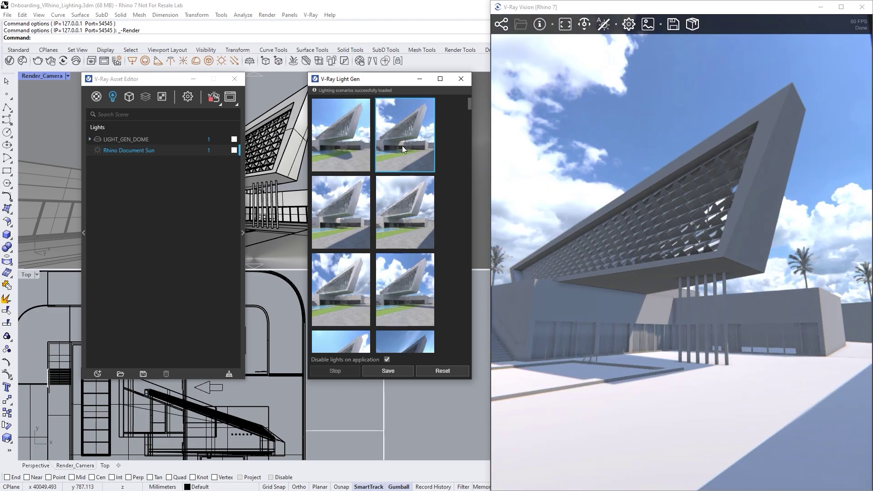
Step: Try a sunset HDR scenario, apply a daytime one with scattered clouds instead, and close Light Gen
{"action": "left_click_drag", "start_coordinate": [469, 102], "coordinate": [468, 126]}
{"action": "left_click", "coordinate": [422, 152]}
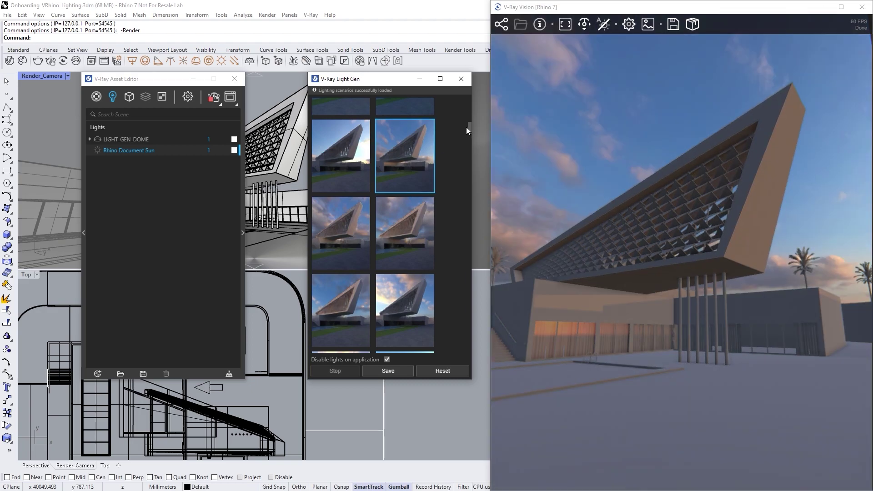
{"action": "left_click_drag", "start_coordinate": [470, 126], "coordinate": [470, 187]}
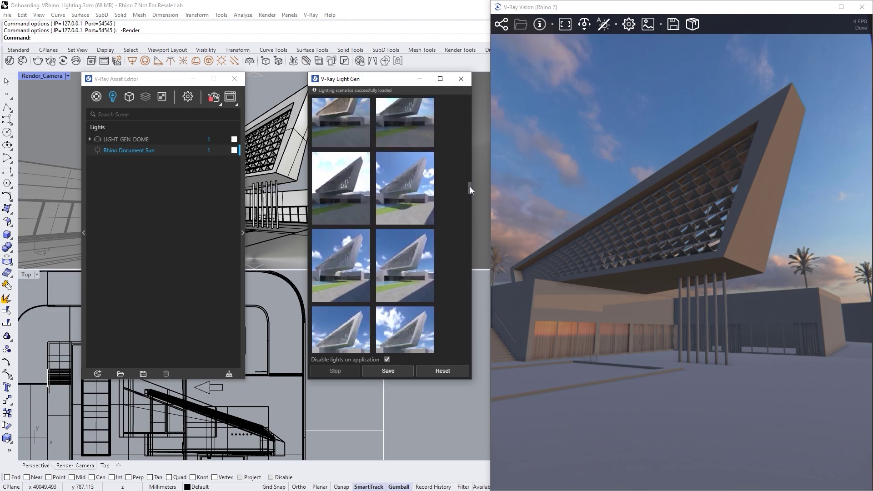
{"action": "left_click", "coordinate": [421, 204]}
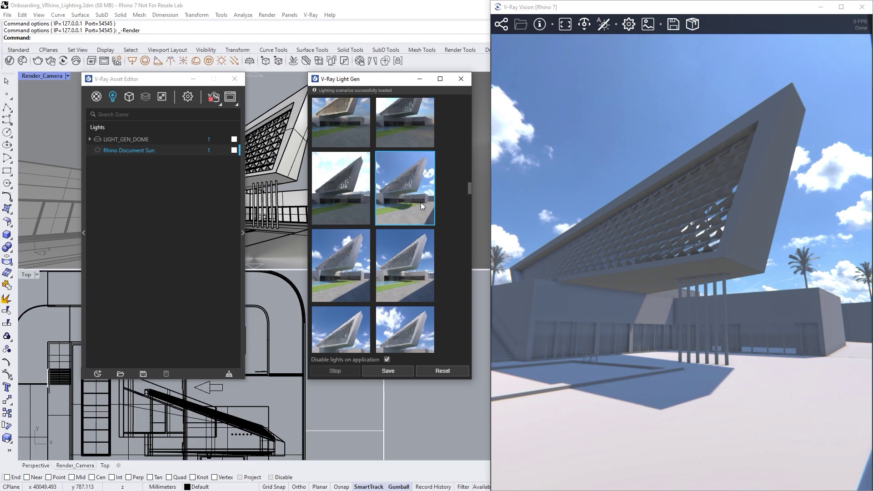
{"action": "left_click", "coordinate": [461, 80]}
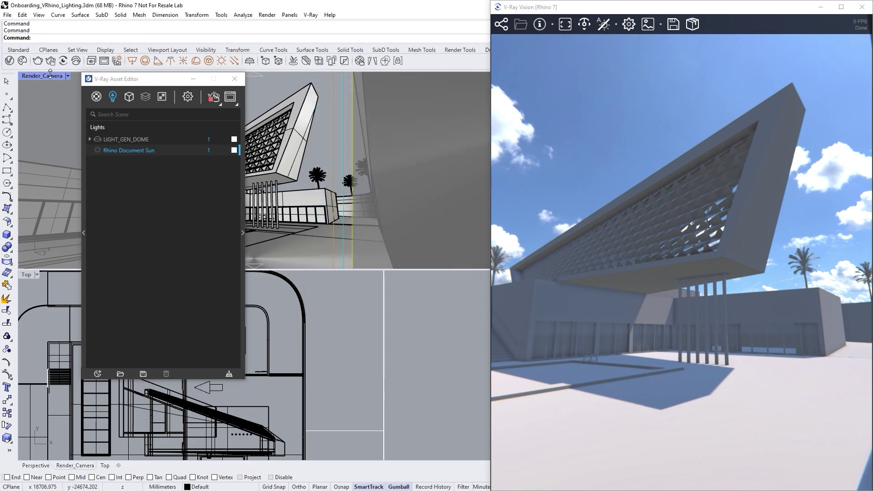
Step: Download and import the Sun 029 HDRI from the Evening category of Chaos Cosmos, and close the browser
{"action": "left_click", "coordinate": [22, 61]}
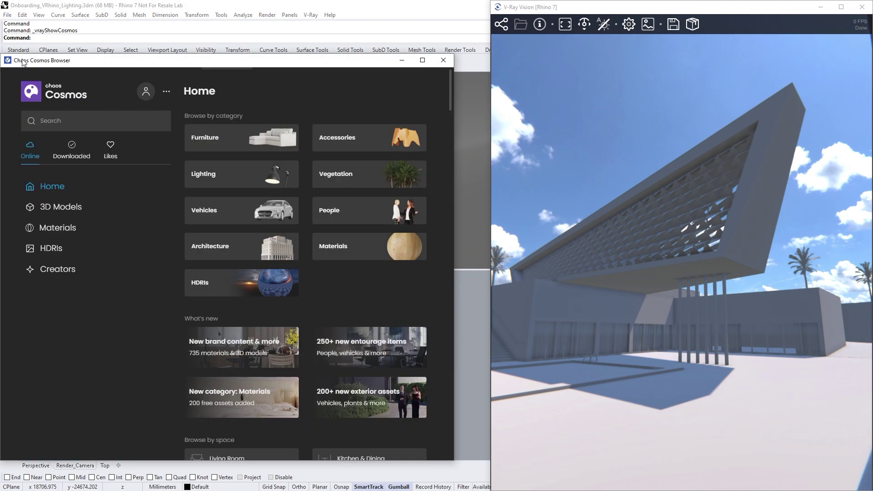
{"action": "left_click", "coordinate": [68, 249]}
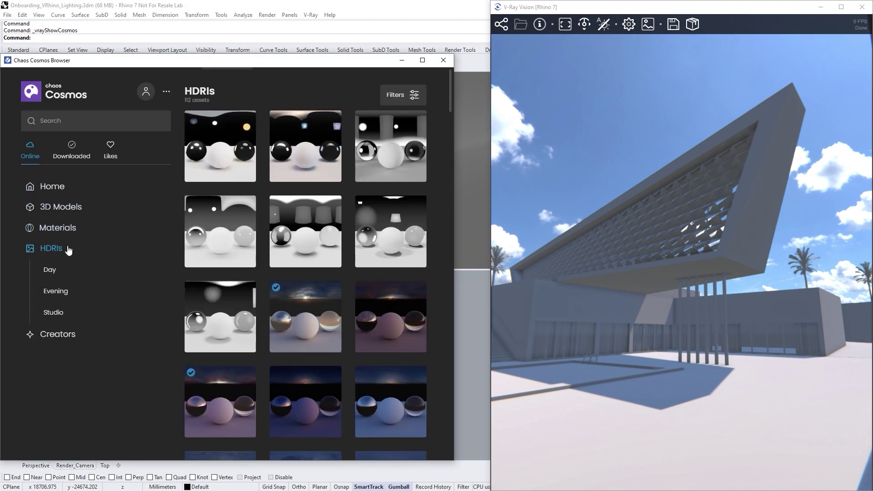
{"action": "left_click", "coordinate": [69, 291]}
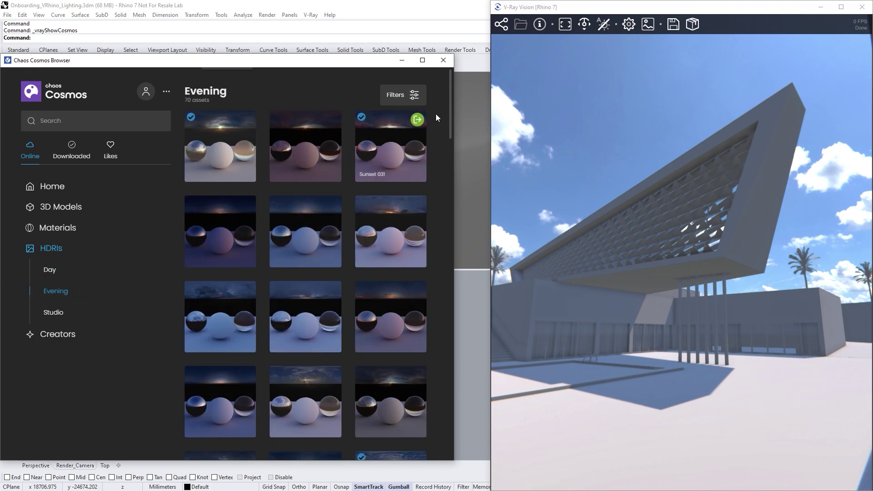
{"action": "left_click_drag", "start_coordinate": [451, 105], "coordinate": [444, 348]}
{"action": "mouse_move", "coordinate": [249, 198]}
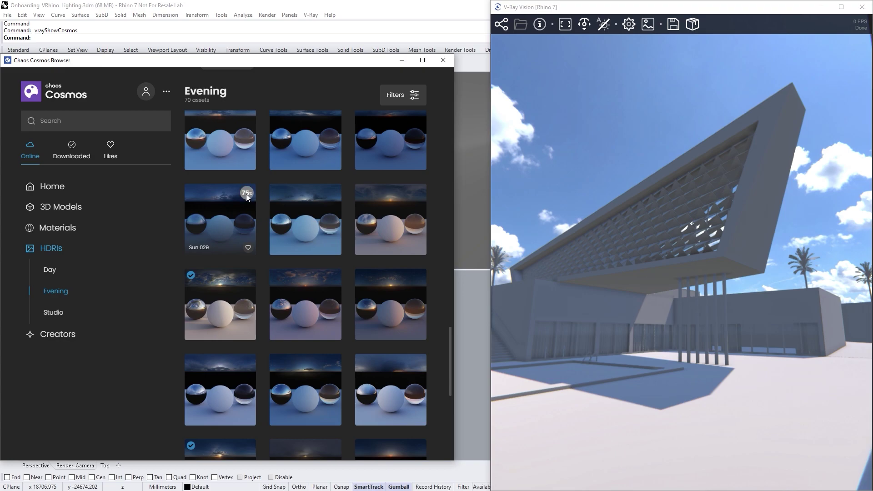
{"action": "left_click", "coordinate": [247, 194]}
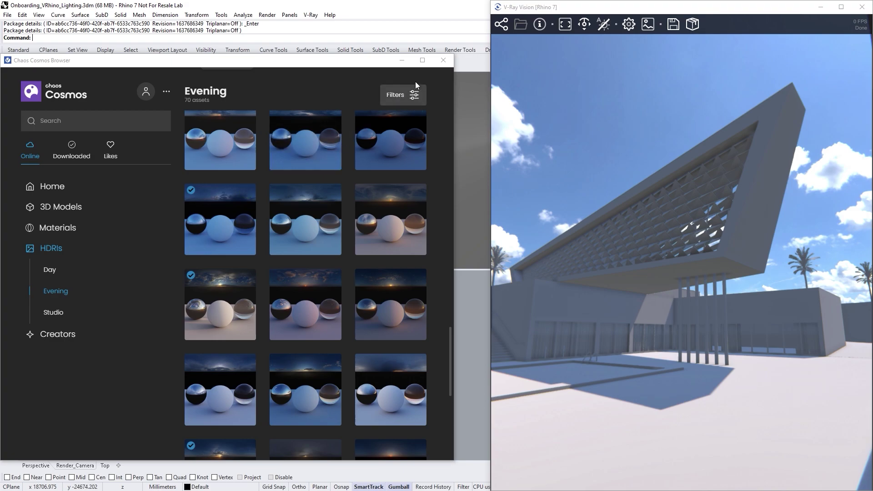
{"action": "left_click", "coordinate": [442, 61]}
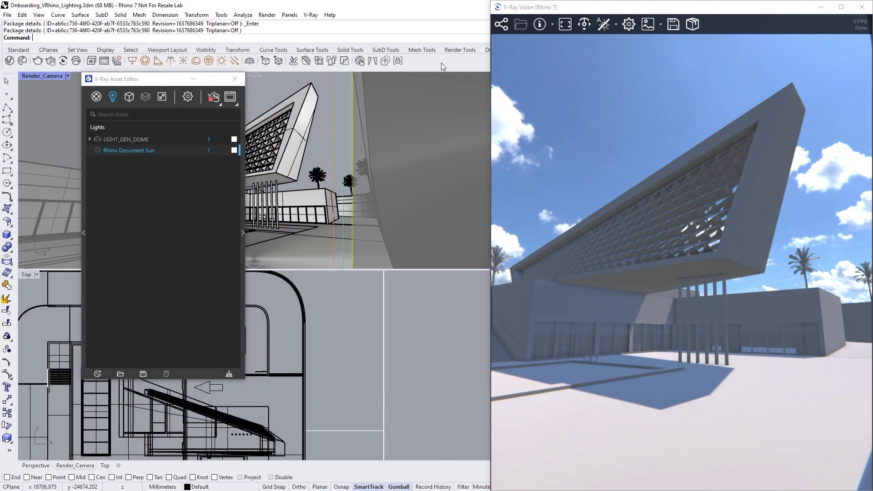
Step: Copy the Sun 029 texture and paste it into the Color/Texture HDR slot of the LIGHT_GEN_DOME light
{"action": "left_click", "coordinate": [162, 97]}
{"action": "right_click", "coordinate": [119, 150]}
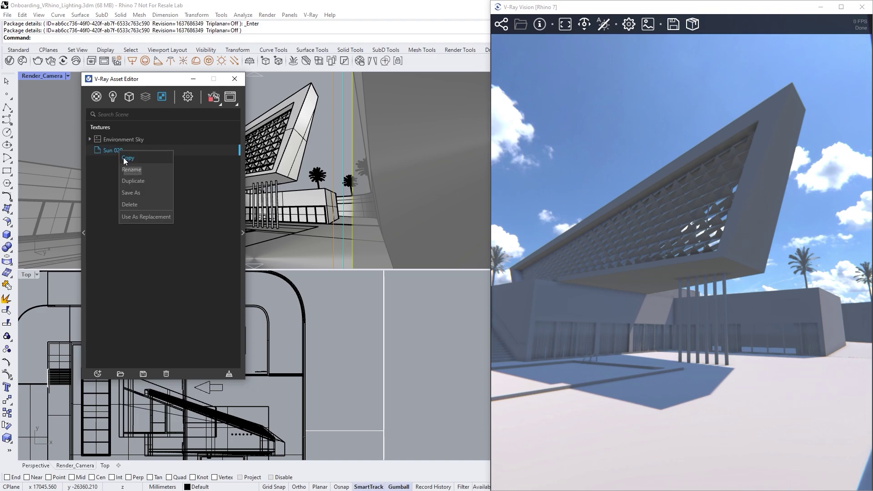
{"action": "left_click", "coordinate": [116, 121]}
{"action": "left_click", "coordinate": [113, 97]}
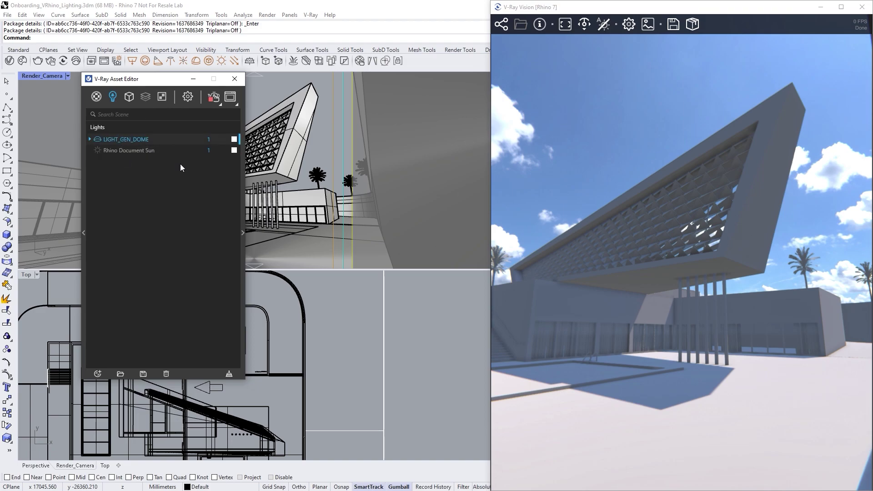
{"action": "left_click", "coordinate": [241, 189]}
{"action": "right_click", "coordinate": [407, 235]}
{"action": "left_click", "coordinate": [400, 251]}
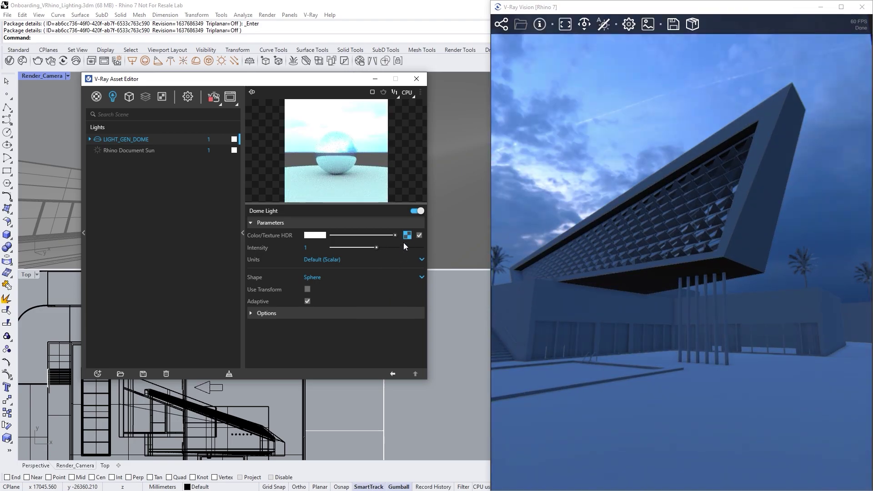
Step: Open the dome light's HDR bitmap and set its environment mapping to Spherical with a horizontal rotation of 200
{"action": "left_click", "coordinate": [407, 236]}
{"action": "left_click", "coordinate": [279, 284]}
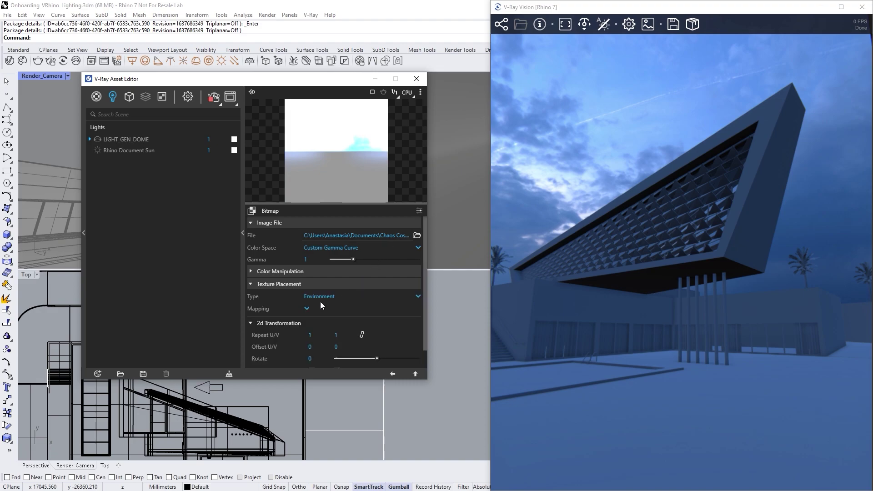
{"action": "left_click", "coordinate": [307, 309]}
{"action": "left_click", "coordinate": [315, 273]}
{"action": "left_click", "coordinate": [315, 328]}
{"action": "type", "text": "280"}
{"action": "key", "text": "Return"}
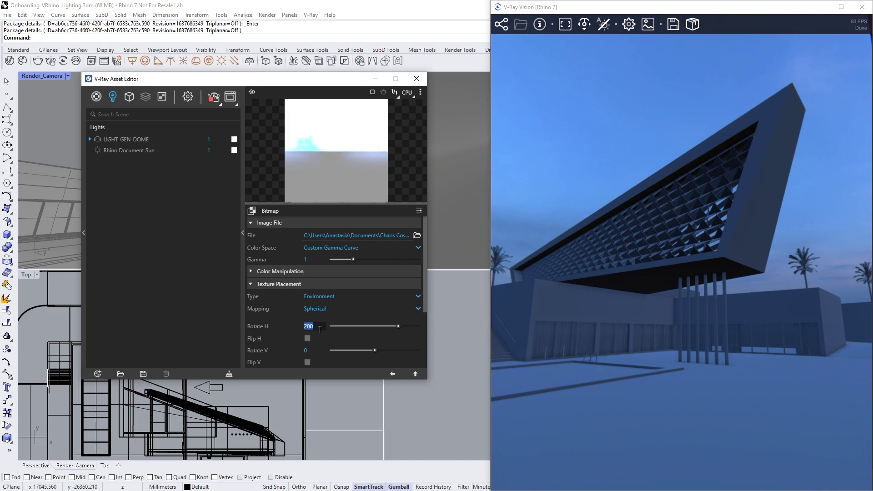
Step: Set the HDR bitmap's horizontal rotation to 300 and close the Asset Editor
{"action": "left_click", "coordinate": [319, 329]}
{"action": "type", "text": "300"}
{"action": "key", "text": "Return"}
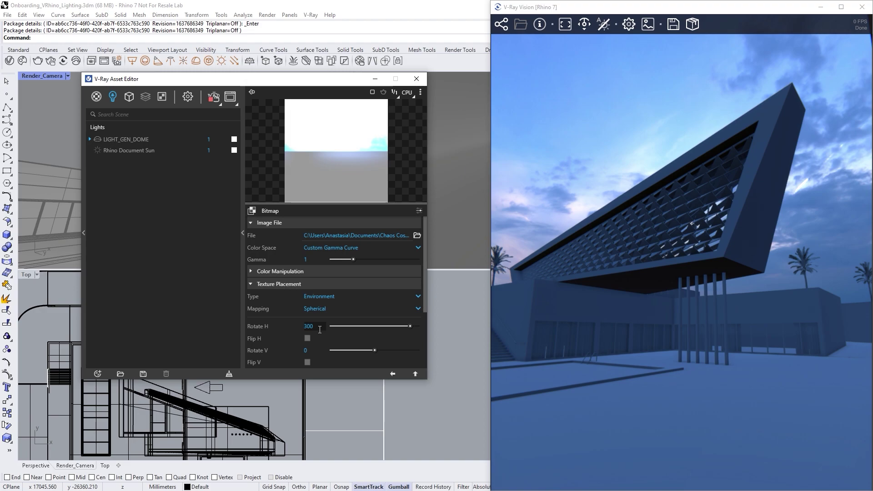
{"action": "left_click", "coordinate": [417, 78]}
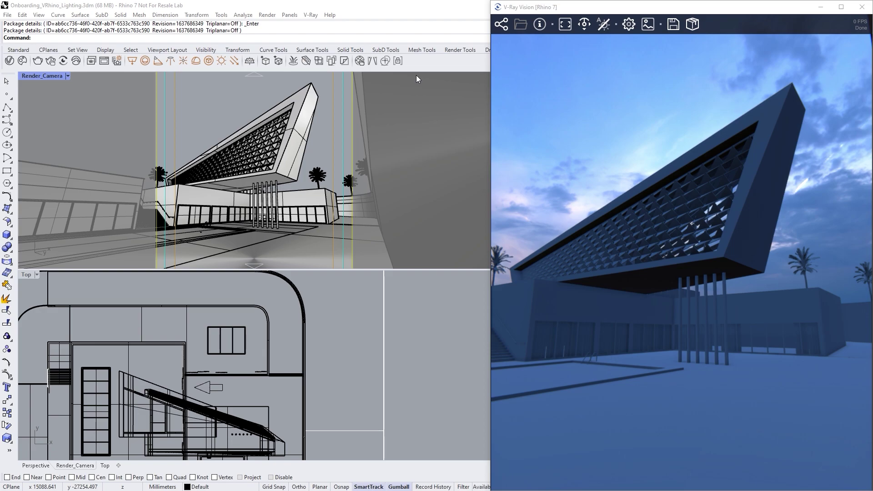
Step: Draw a rectangle light about 9606 by 3021 mm over the rear building in plan and raise it above the floor
{"action": "left_click", "coordinate": [133, 61]}
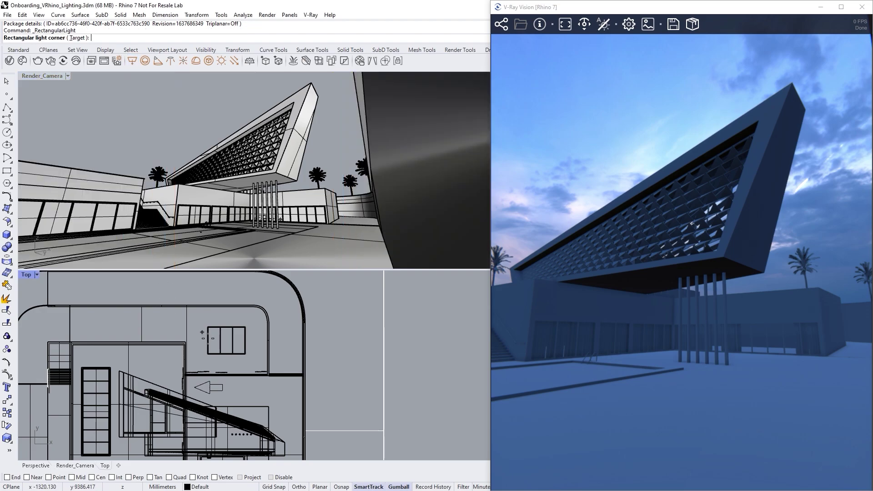
{"action": "left_click", "coordinate": [201, 332]}
{"action": "left_click", "coordinate": [258, 332]}
{"action": "left_click", "coordinate": [258, 351]}
{"action": "left_click_drag", "start_coordinate": [282, 221], "coordinate": [300, 243]}
Step: Set the rectangle light's intensity to 800 and its color temperature to 2700 K
{"action": "left_click", "coordinate": [10, 61]}
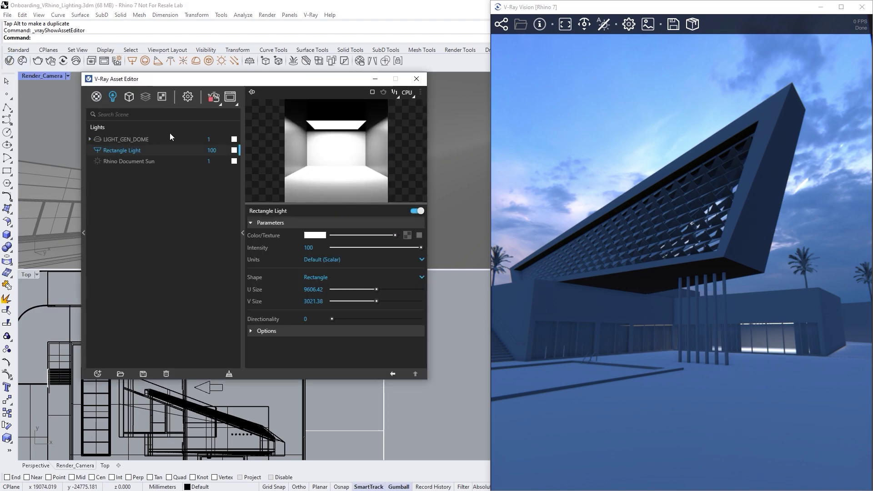
{"action": "double_click", "coordinate": [226, 154]}
{"action": "type", "text": "800"}
{"action": "key", "text": "Return"}
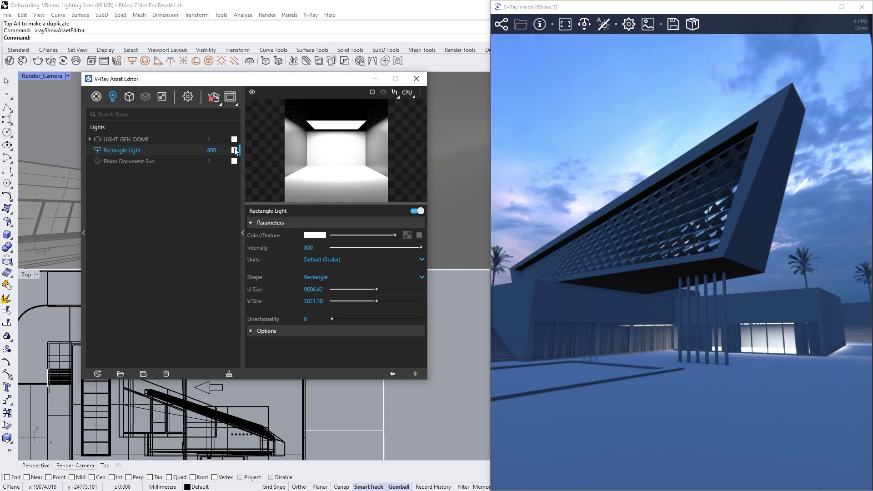
{"action": "left_click", "coordinate": [234, 151]}
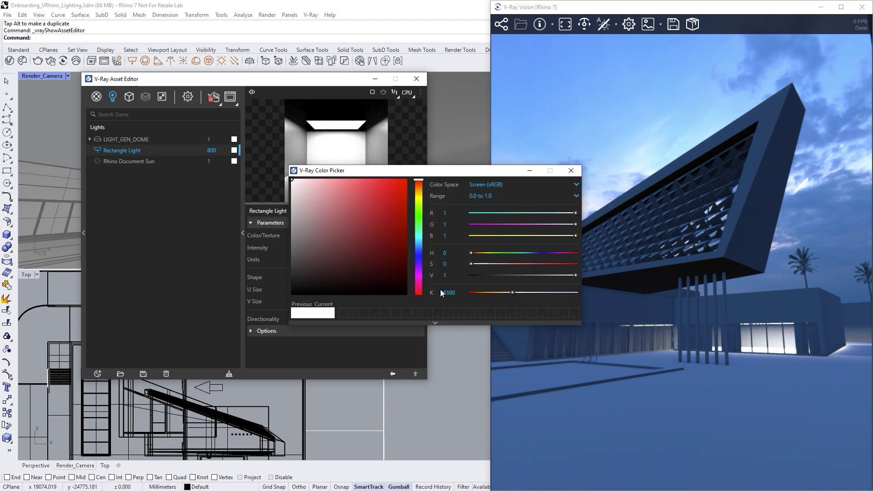
{"action": "double_click", "coordinate": [454, 293]}
{"action": "type", "text": "2700"}
{"action": "key", "text": "Return"}
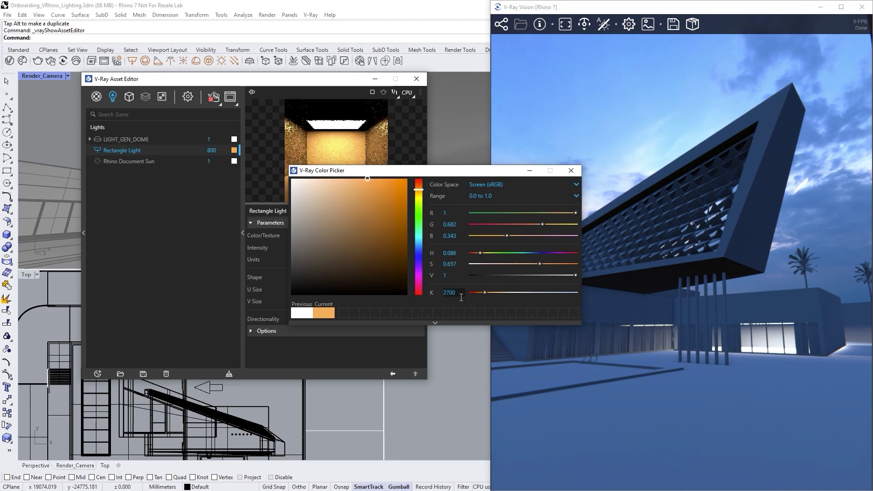
{"action": "left_click", "coordinate": [571, 171]}
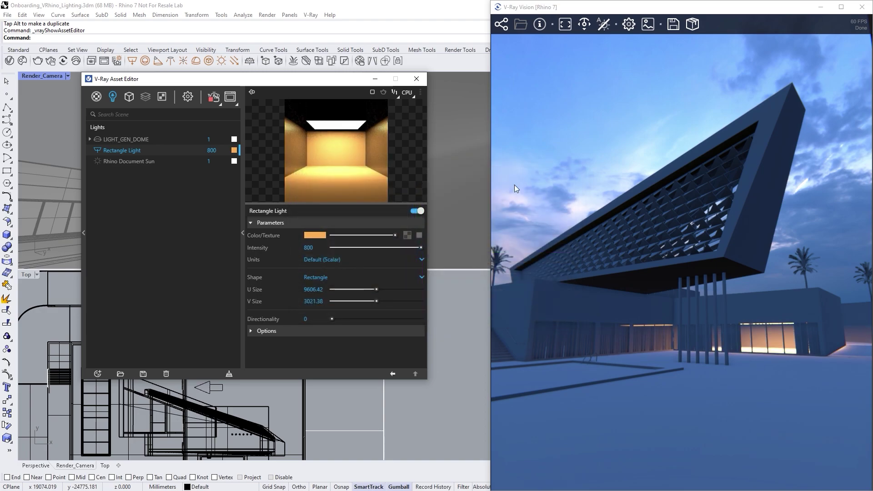
Step: Make the rectangle light invisible, turn off Affect Reflections, and close the Asset Editor
{"action": "left_click", "coordinate": [317, 330]}
{"action": "left_click", "coordinate": [308, 344]}
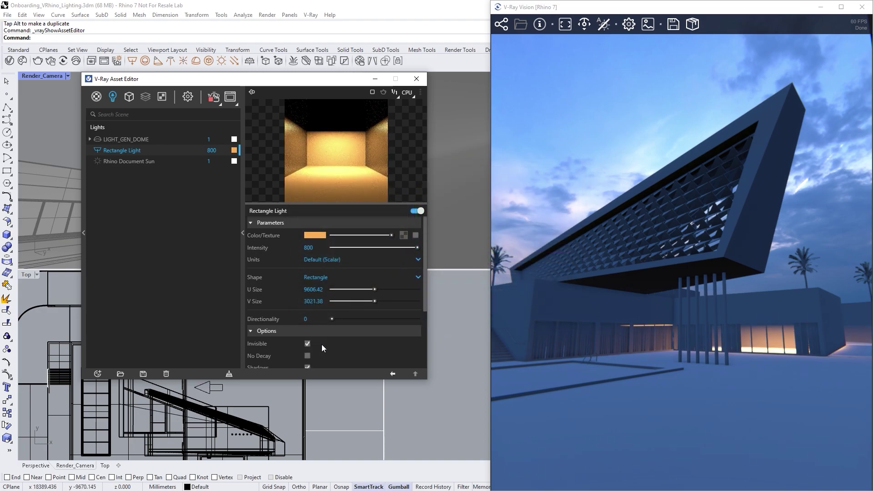
{"action": "scroll", "coordinate": [329, 344], "scroll_direction": "down", "scroll_amount": 2}
{"action": "scroll", "coordinate": [329, 344], "scroll_direction": "down", "scroll_amount": 2}
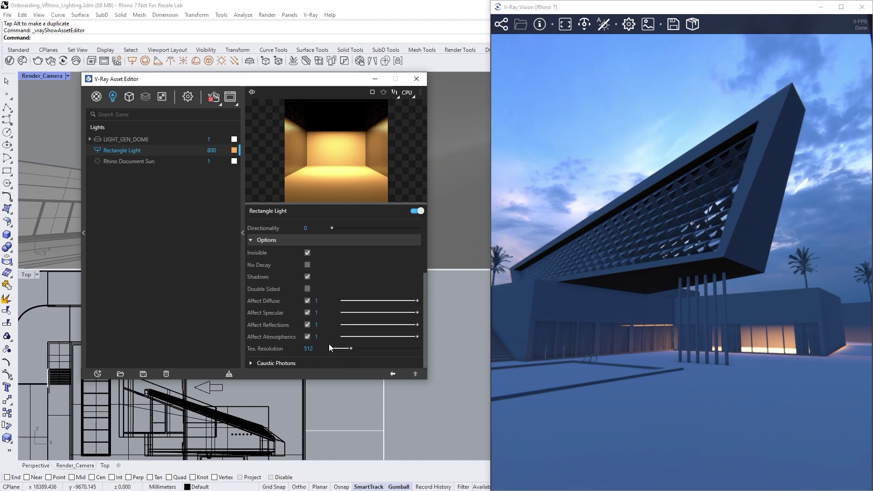
{"action": "left_click", "coordinate": [307, 325]}
{"action": "left_click", "coordinate": [416, 79]}
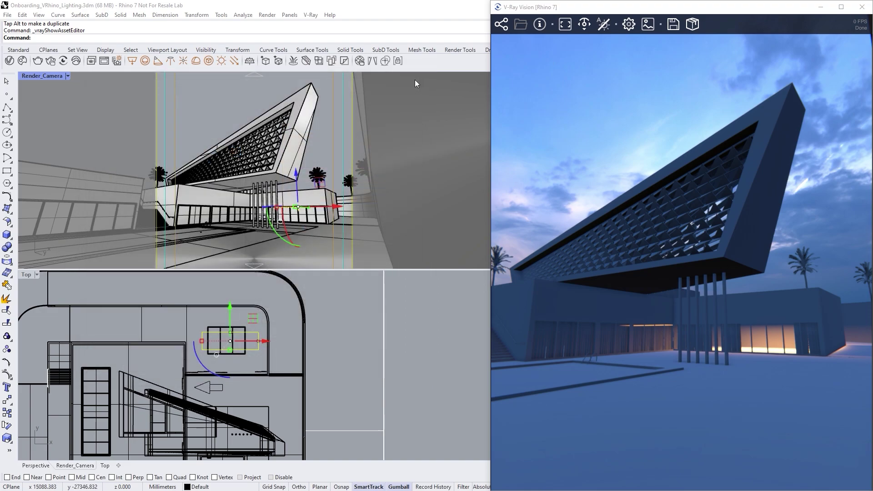
Step: Place a sphere light of size about 1814 inside the building and duplicate it straight down the plan
{"action": "left_click", "coordinate": [145, 61]}
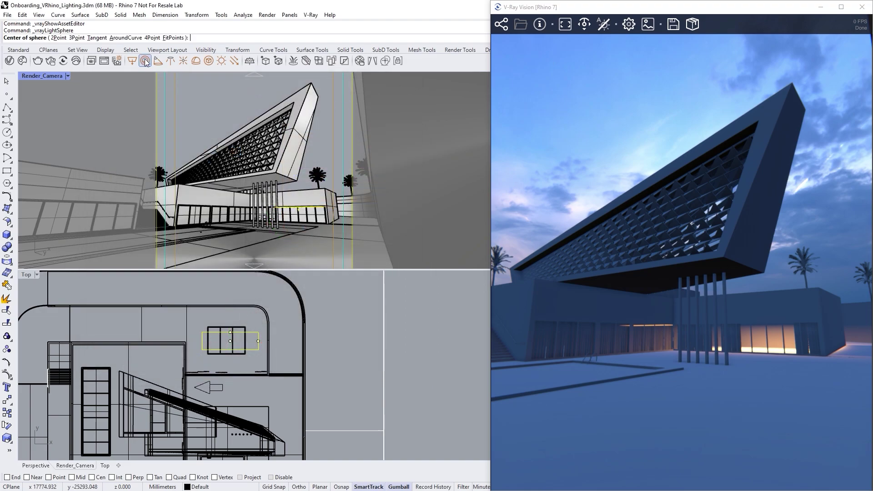
{"action": "left_click", "coordinate": [167, 378]}
{"action": "left_click", "coordinate": [171, 380]}
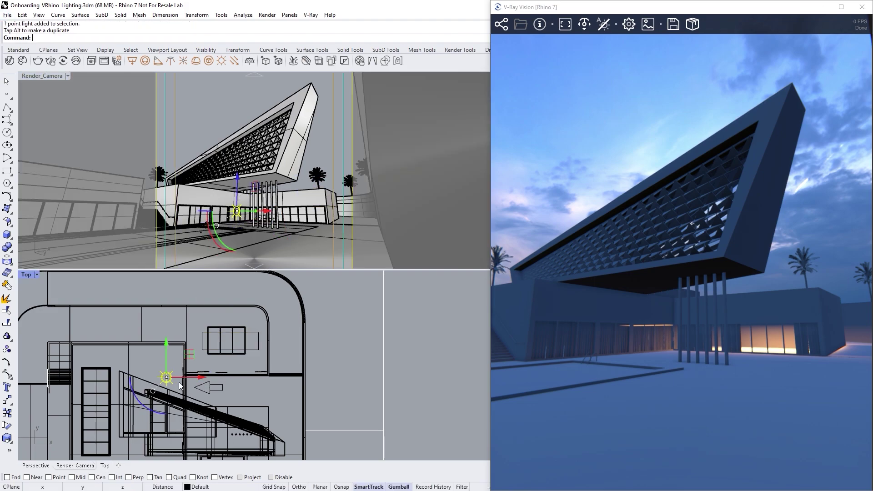
{"action": "right_click_drag", "start_coordinate": [179, 383], "coordinate": [209, 323]}
{"action": "left_click_drag", "start_coordinate": [197, 302], "coordinate": [204, 370]}
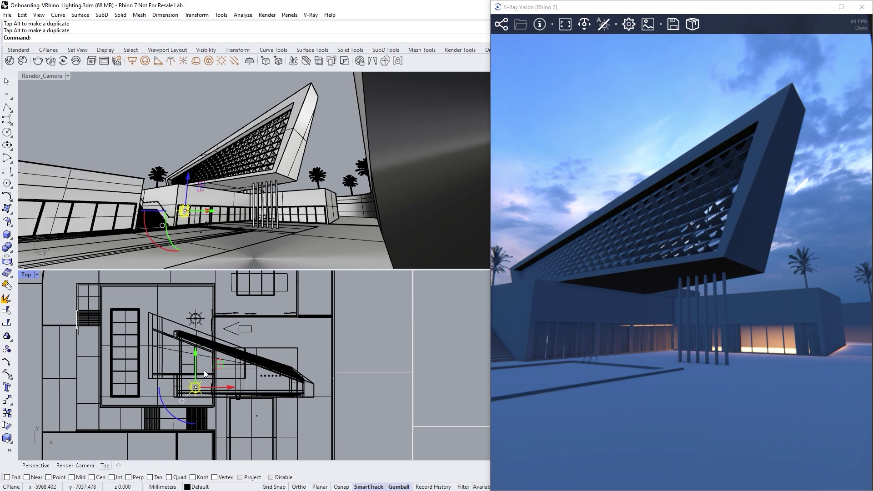
Step: Set the sphere light's intensity to 1000 and give it the rectangle light's orange color
{"action": "left_click", "coordinate": [9, 61]}
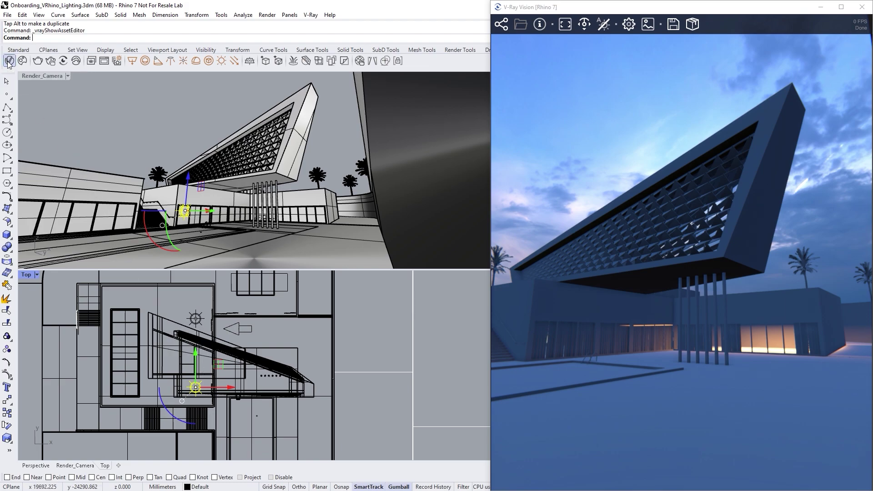
{"action": "double_click", "coordinate": [224, 174]}
{"action": "type", "text": "1000"}
{"action": "key", "text": "Return"}
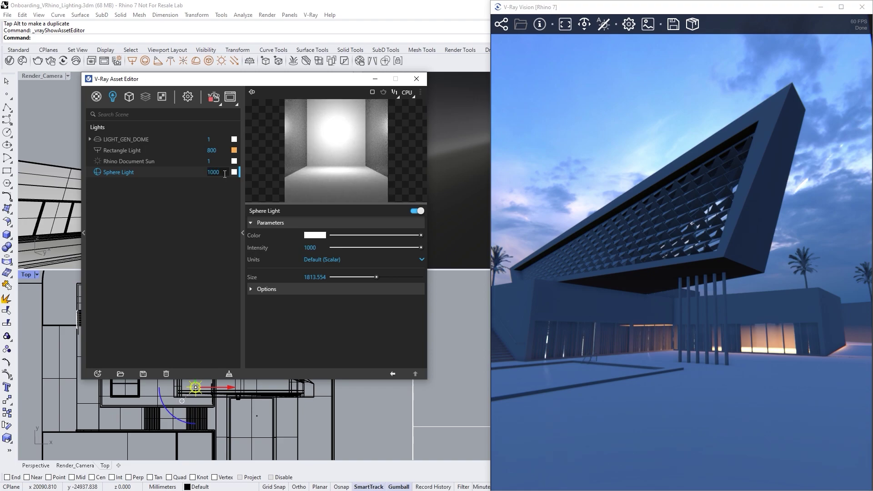
{"action": "left_click_drag", "start_coordinate": [234, 171], "coordinate": [233, 171]}
Step: Make the sphere light invisible and collapse the light's settings
{"action": "left_click", "coordinate": [279, 289]}
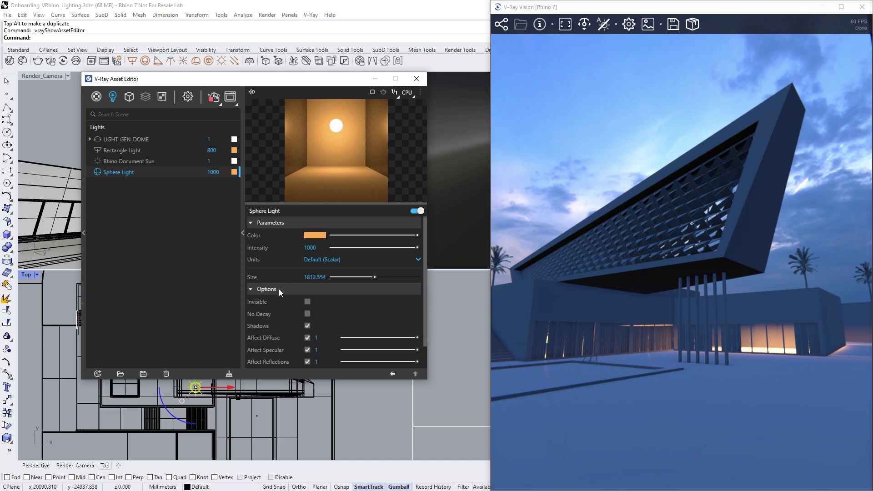
{"action": "left_click", "coordinate": [307, 301]}
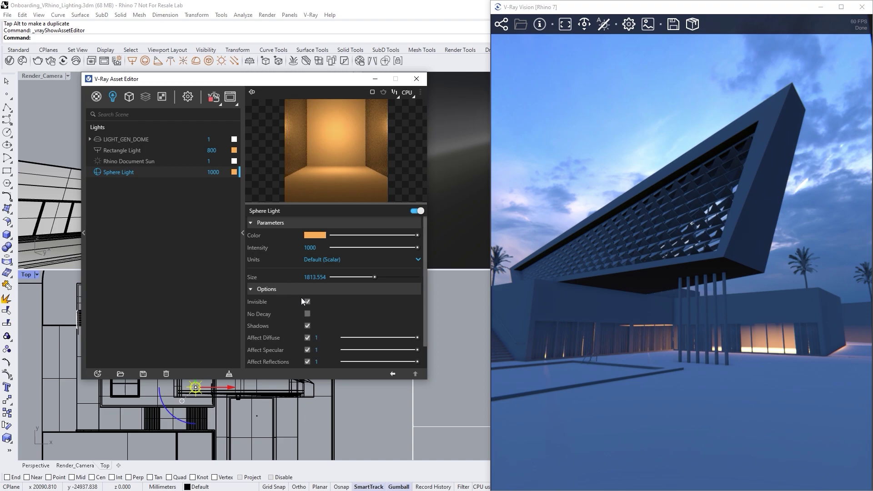
{"action": "left_click", "coordinate": [244, 236]}
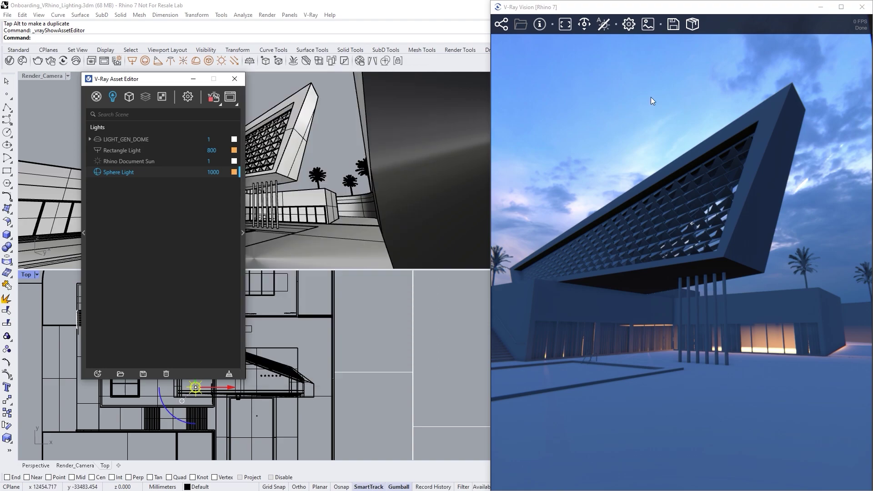
Step: Close V-Ray Vision and reset the rectangle and sphere light colors to the dome light's white
{"action": "left_click", "coordinate": [863, 7]}
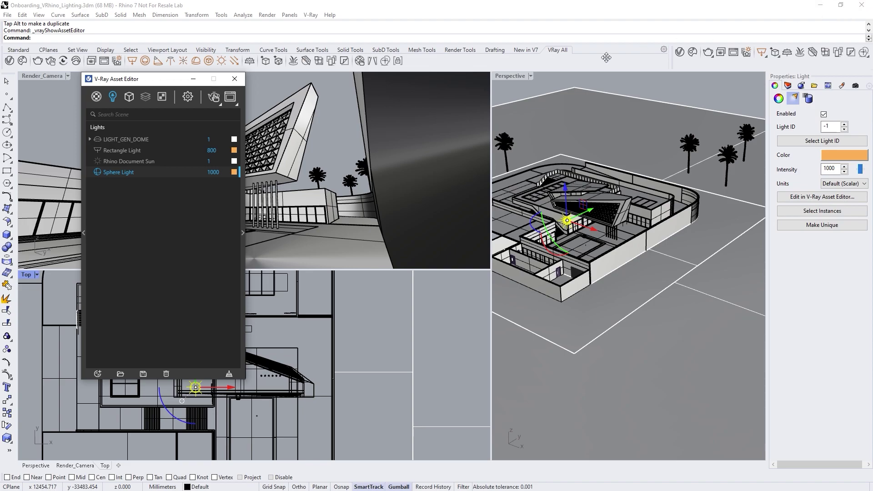
{"action": "left_click", "coordinate": [349, 118]}
{"action": "left_click", "coordinate": [236, 142]}
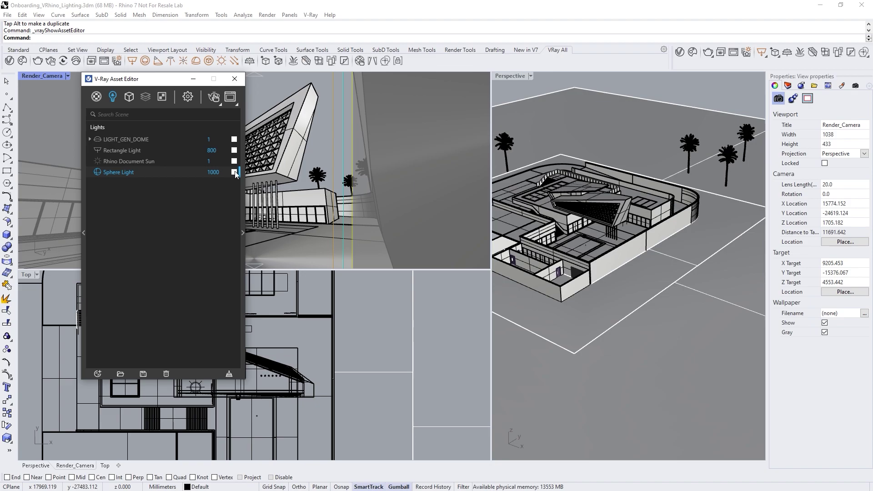
Step: Turn off Material Override in the render settings and add a Light Mix render element
{"action": "left_click", "coordinate": [188, 97]}
{"action": "left_click", "coordinate": [230, 246]}
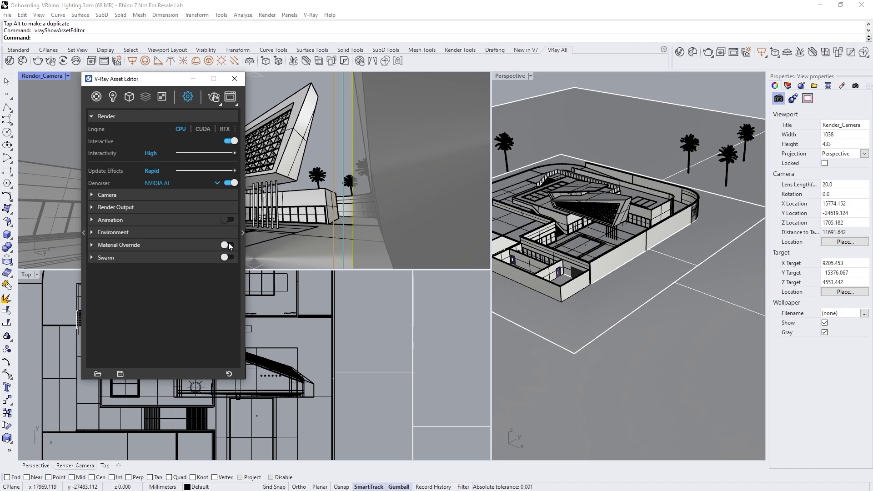
{"action": "left_click", "coordinate": [145, 97]}
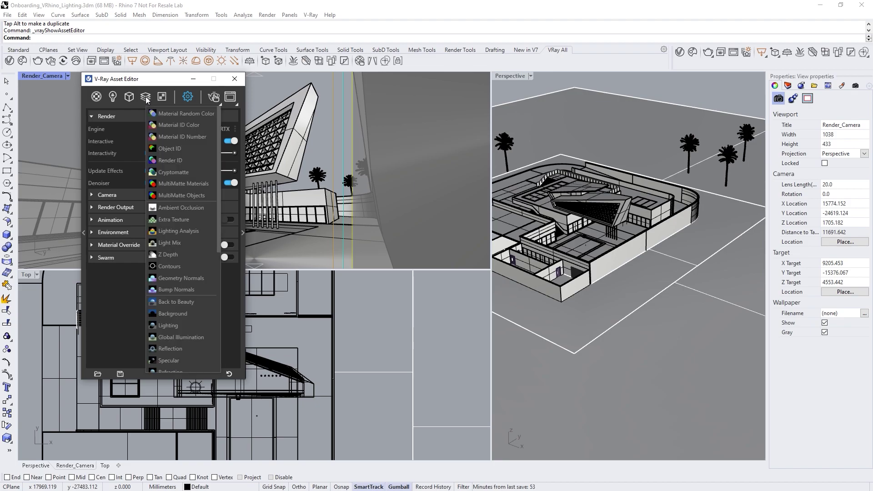
{"action": "left_click", "coordinate": [165, 243]}
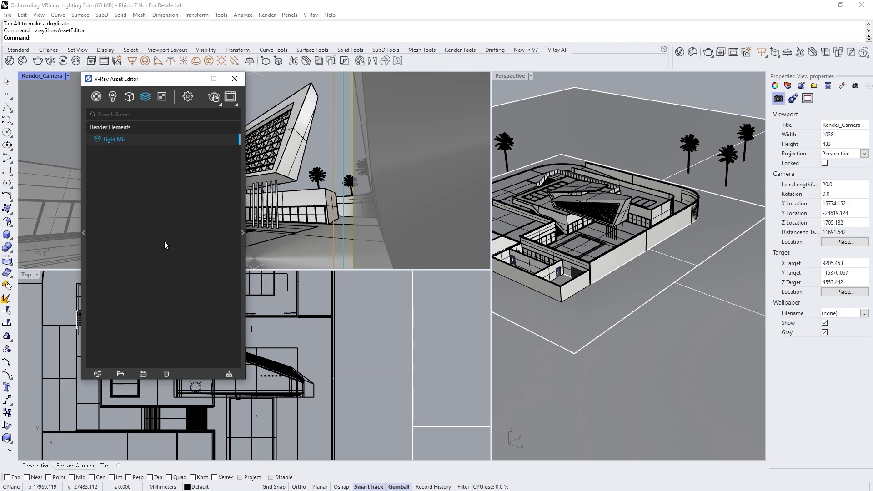
Step: Start the interactive render and show the LightMix source controls in the V-Ray Frame Buffer
{"action": "left_click", "coordinate": [214, 98]}
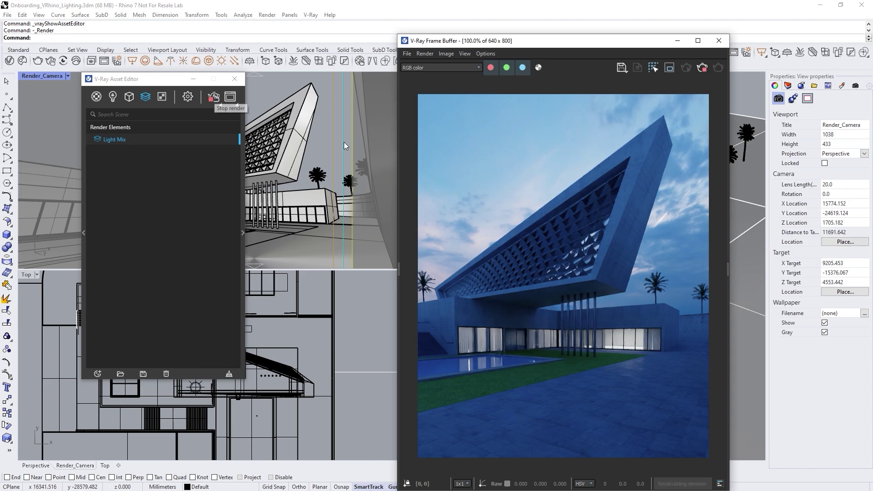
{"action": "left_click", "coordinate": [736, 278]}
{"action": "left_click", "coordinate": [787, 153]}
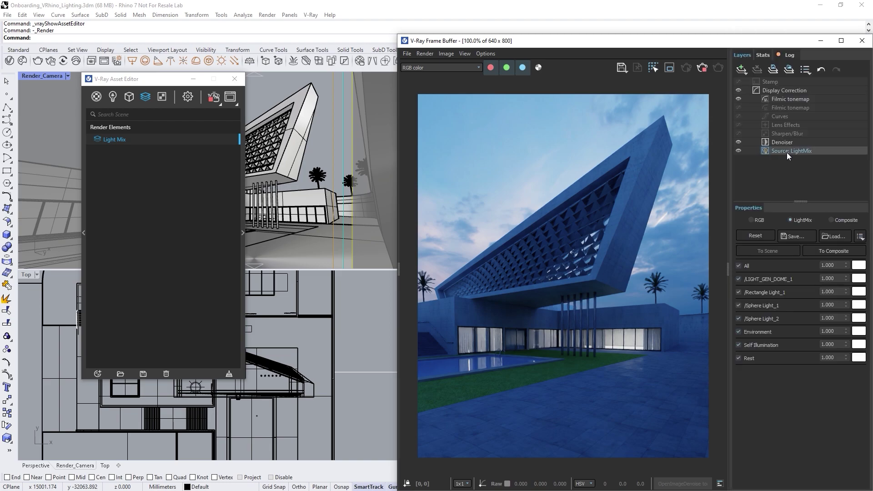
Step: Toggle Sphere Light_1 and Rectangle Light_1 off and back on in the light mix to compare their contributions
{"action": "left_click", "coordinate": [739, 306]}
{"action": "left_click", "coordinate": [739, 306]}
{"action": "left_click", "coordinate": [739, 293]}
{"action": "left_click", "coordinate": [740, 293]}
Step: Set the light mix intensity of Sphere Light_2 and Sphere Light_1 to 5
{"action": "double_click", "coordinate": [843, 320]}
{"action": "type", "text": "5"}
{"action": "key", "text": "Return"}
{"action": "double_click", "coordinate": [833, 305]}
{"action": "type", "text": "5"}
{"action": "key", "text": "Return"}
Step: Tint Sphere Light_2 orange in the light mix, about R 1.000, G 0.575, B 0.344
{"action": "left_click", "coordinate": [859, 306]}
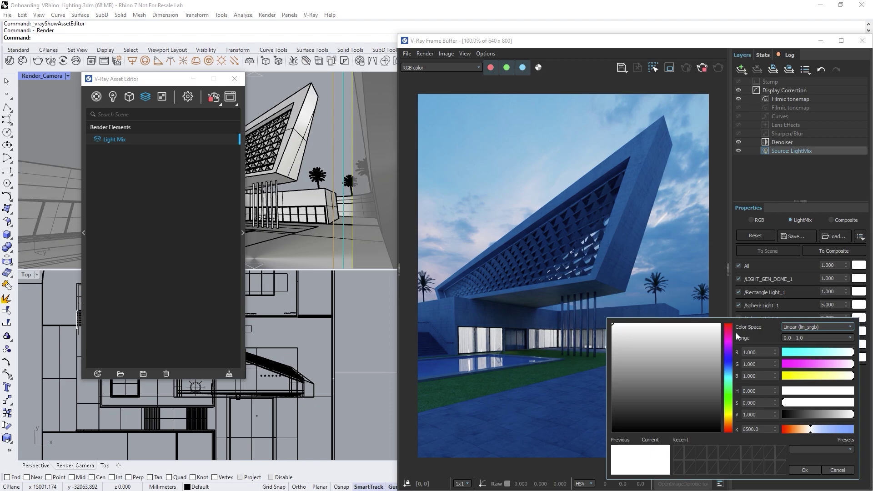
{"action": "left_click", "coordinate": [649, 324]}
{"action": "left_click", "coordinate": [729, 327]}
{"action": "left_click", "coordinate": [824, 403]}
{"action": "left_click_drag", "start_coordinate": [729, 327], "coordinate": [730, 426]}
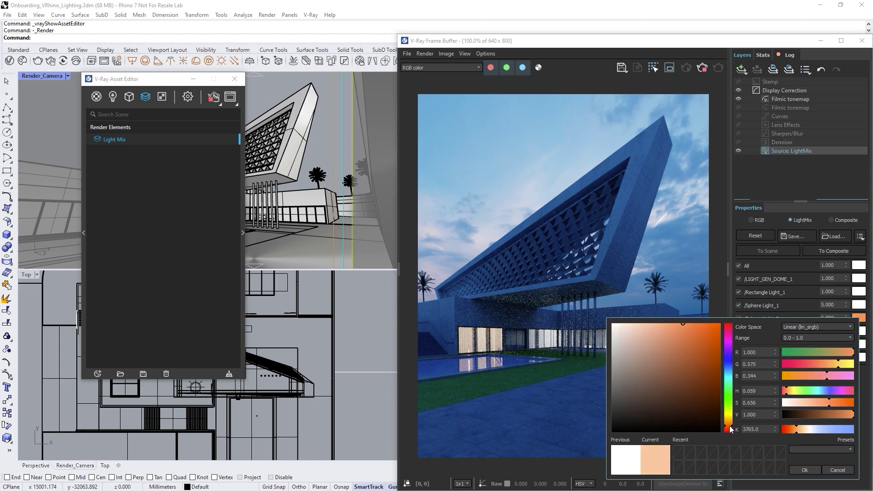
{"action": "left_click", "coordinate": [793, 468]}
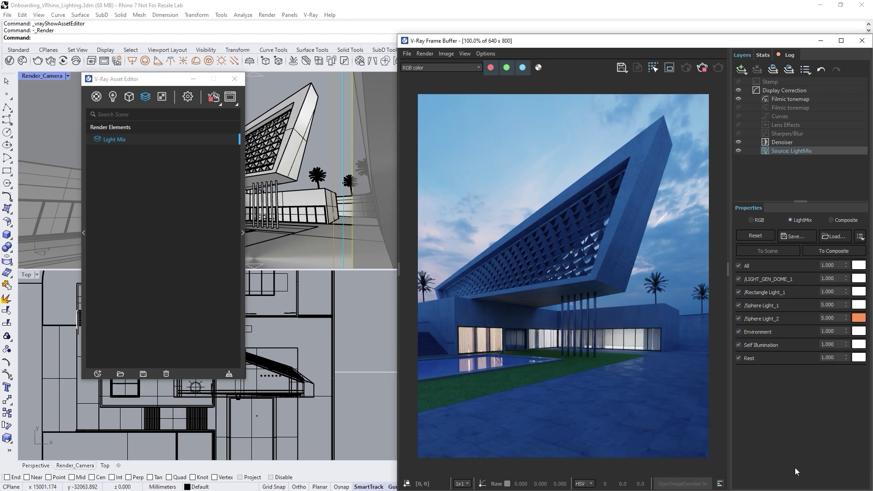